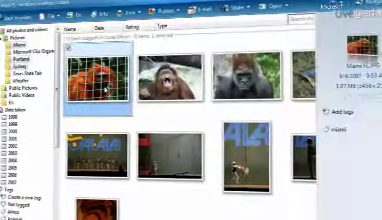
# Step: Open the golden tamarin photo full size from its thumbnail
pyautogui.doubleClick(107, 84)
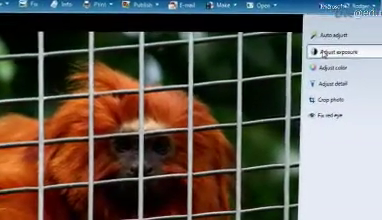
# Step: Bring up the exposure adjustment controls for the tamarin photo
pyautogui.click(318, 52)
# Step: Drag the Brightness slider to brighten the tamarin photo
pyautogui.moveTo(339, 74)
pyautogui.mouseDown()
pyautogui.moveTo(351, 78)
pyautogui.moveTo(334, 80)
pyautogui.moveTo(346, 79)
pyautogui.moveTo(333, 74)
pyautogui.mouseUp()
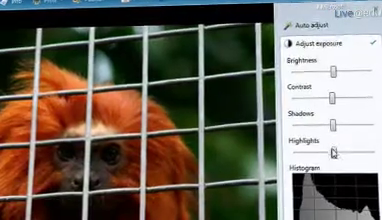